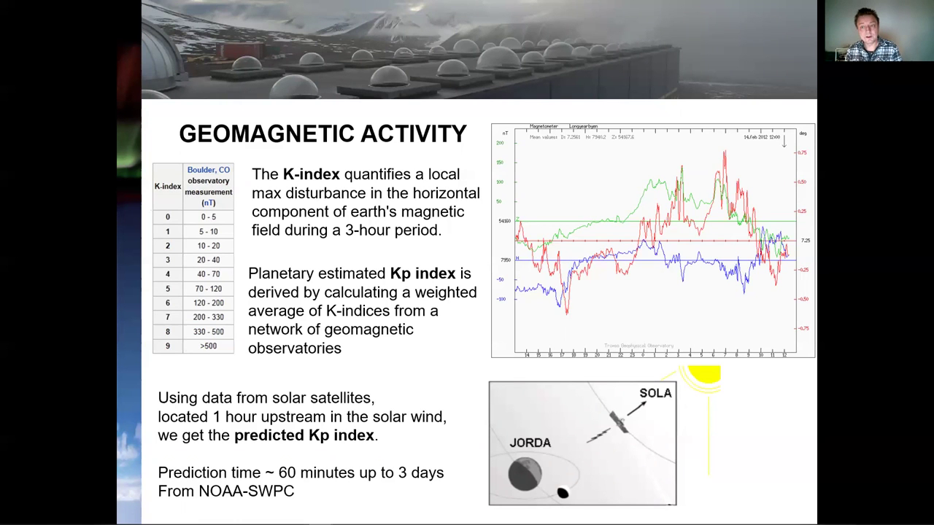
Switch to Aurora Forecast 3D and show the aurora oval forecasts for +3 and +6 hours on the globe.
key("alt+Tab")
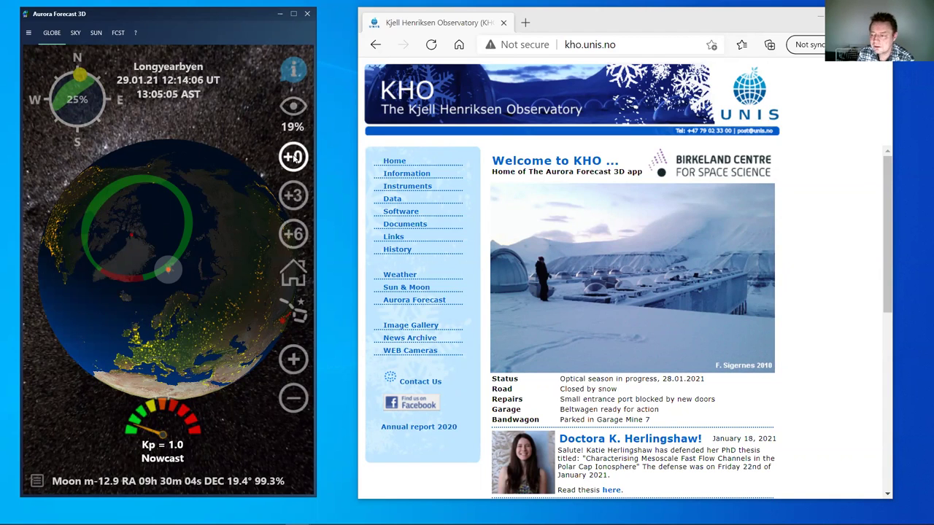
left_click(293, 197)
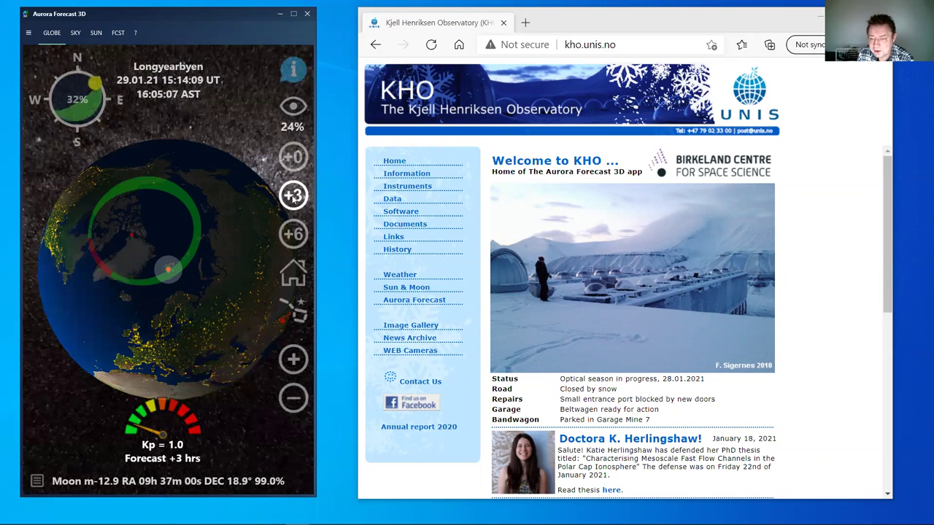
left_click(295, 235)
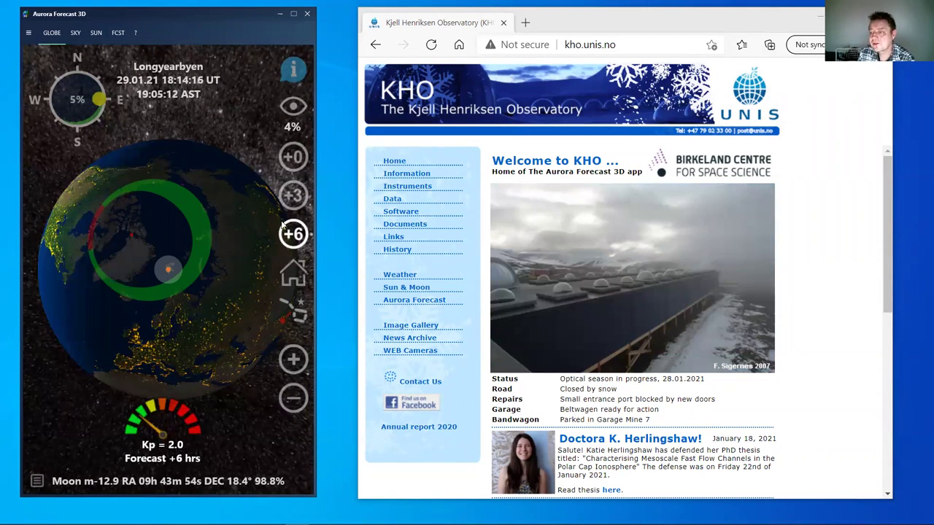
View the globe at 31.01.21 03:00 UT as picked from the Kp forecast chart, and return it to the nowcast.
left_click(118, 33)
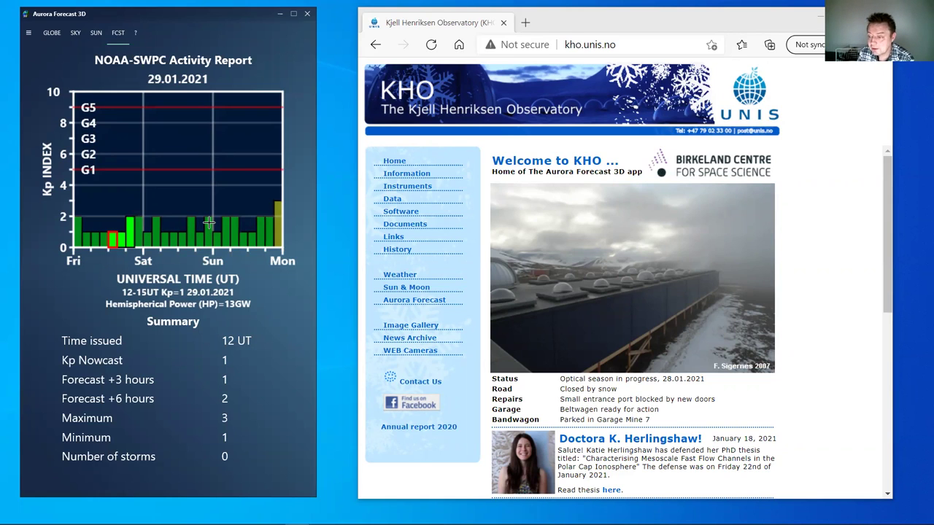
left_click(52, 35)
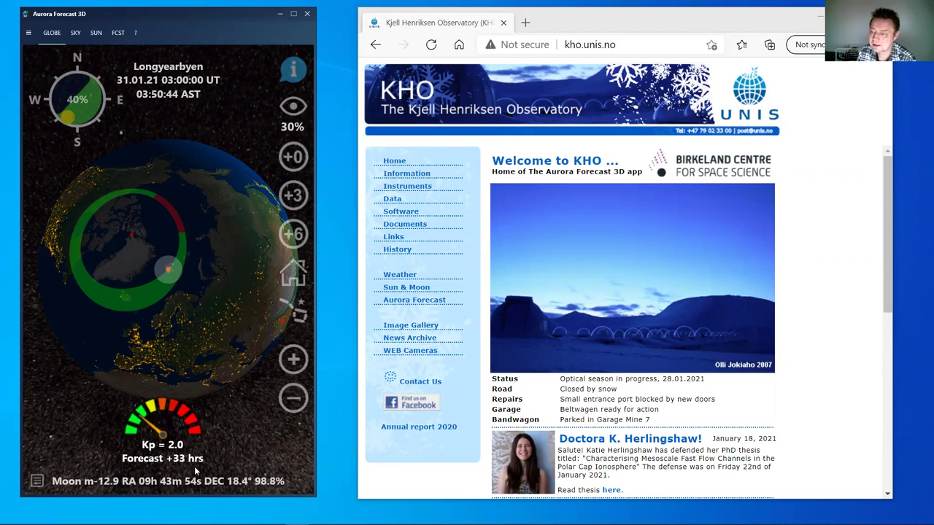
left_click(296, 160)
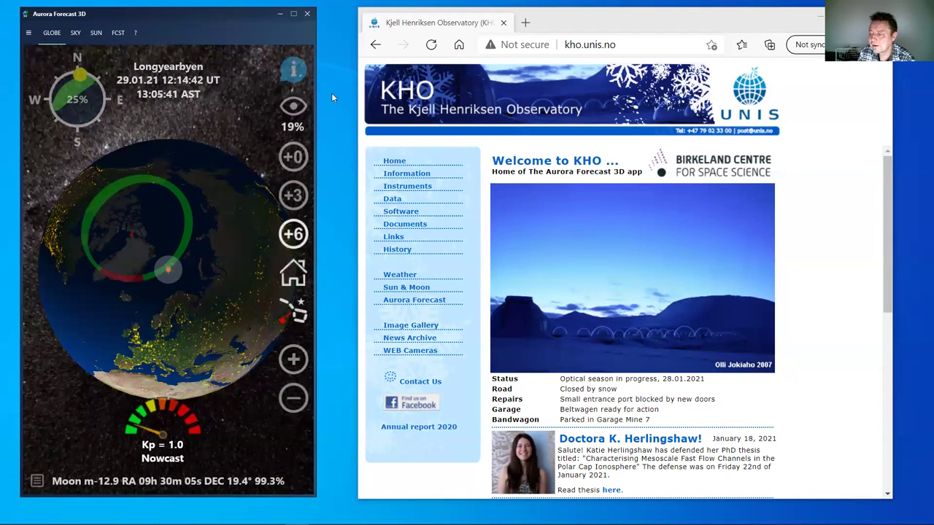
Explore the globe by zooming and rotating it towards Africa, and recentre it on the home station Longyearbyen.
left_click(293, 400)
left_click(294, 359)
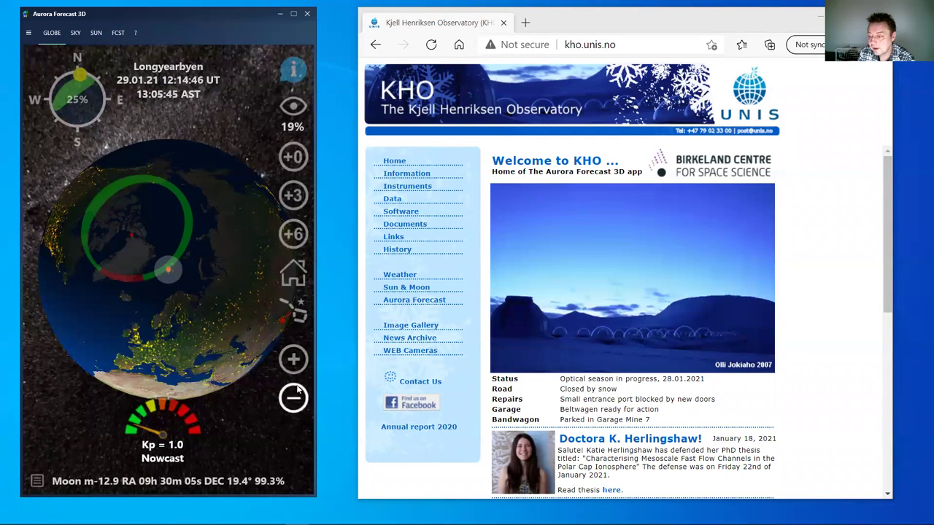
left_click(294, 406)
left_click(295, 362)
left_click(295, 401)
mouse_move(263, 343)
left_mouse_down()
mouse_move(204, 266)
mouse_move(219, 215)
mouse_move(248, 208)
mouse_move(244, 255)
mouse_move(266, 351)
left_mouse_up()
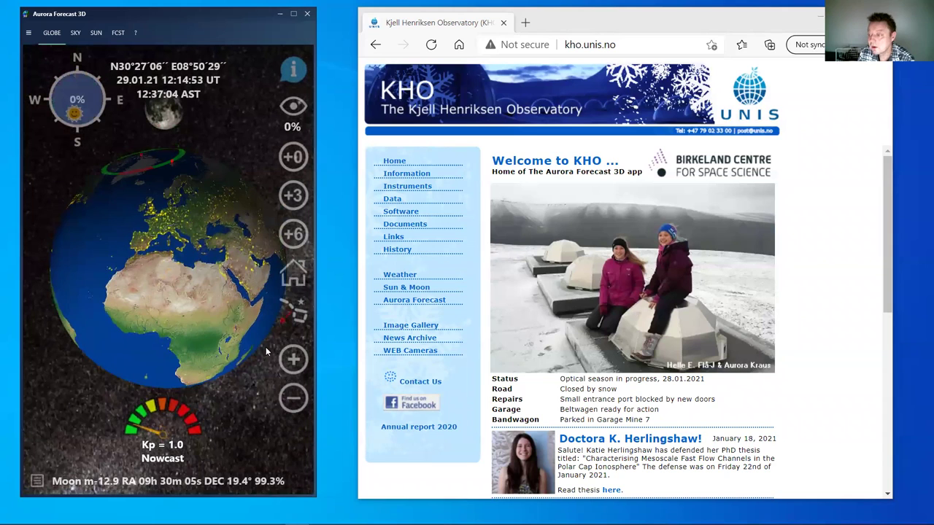
left_click(298, 282)
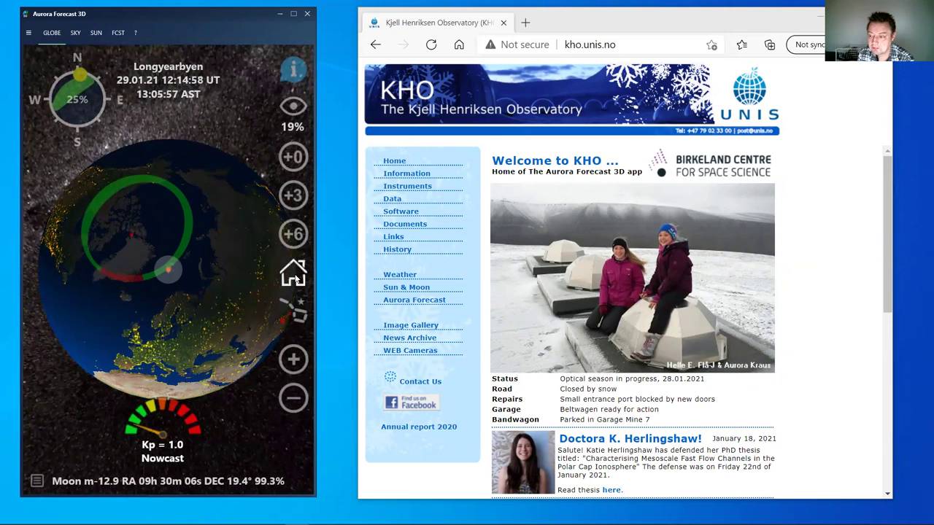
Show constellation lines around the zoomed-out globe and rotate it to examine the Moon and the surrounding stars.
scroll(230, 315, "down", 2)
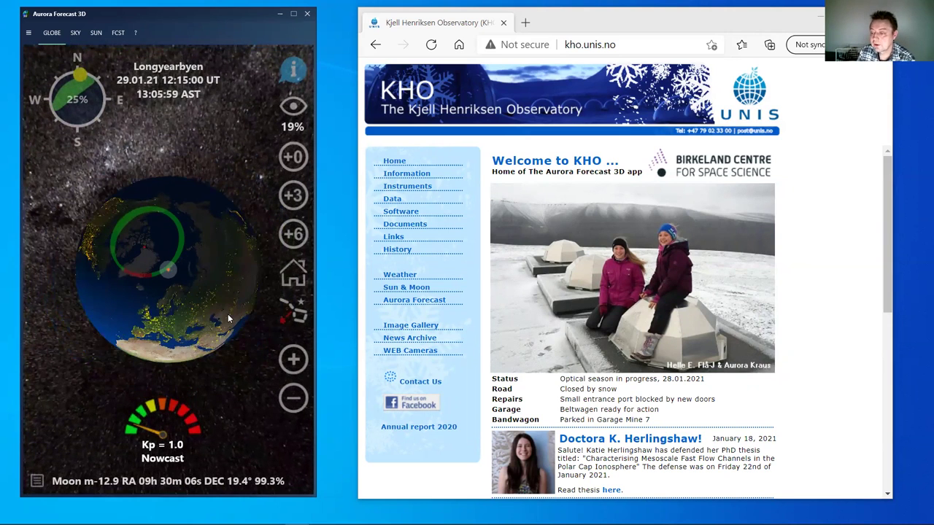
scroll(227, 314, "down", 2)
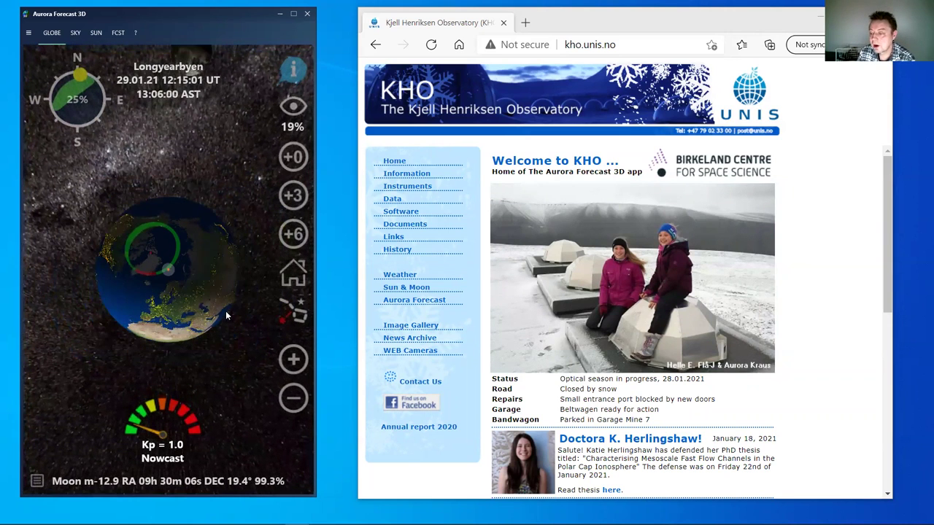
left_click(296, 315)
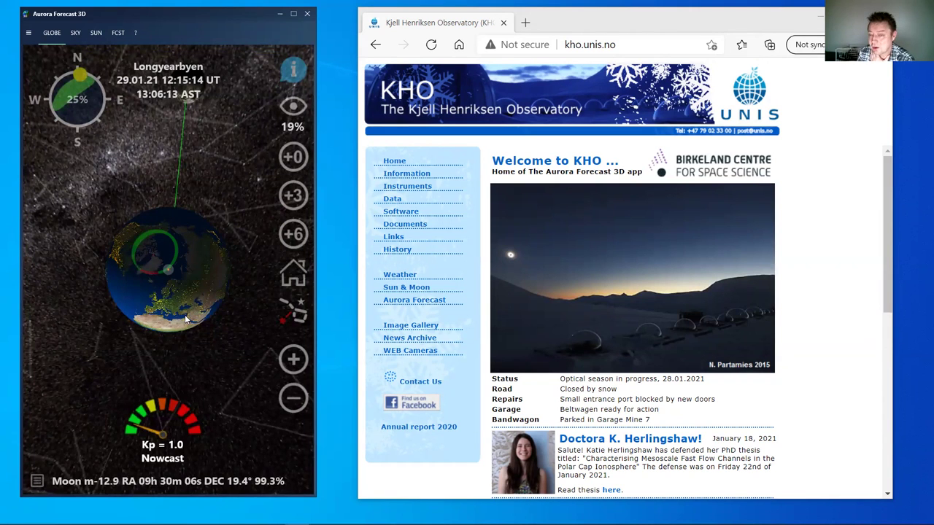
left_click_drag(185, 314, 192, 247)
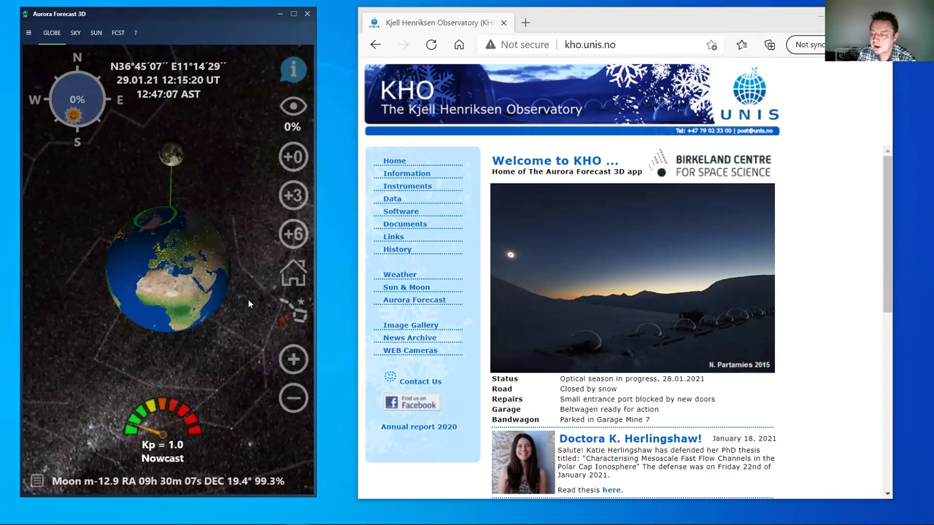
left_click_drag(248, 299, 232, 277)
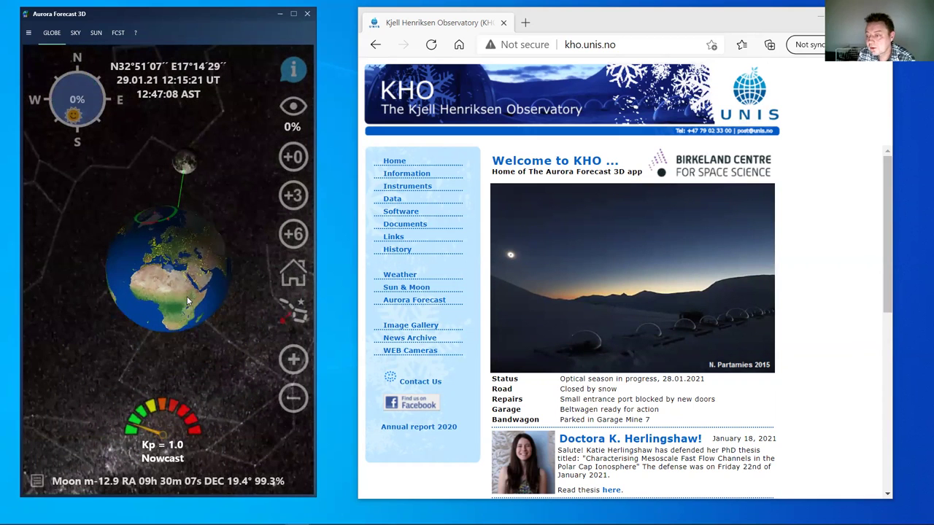
Select the Hydra constellation and the Moon beside the globe, and open the Wikipedia article for each.
left_click(224, 113)
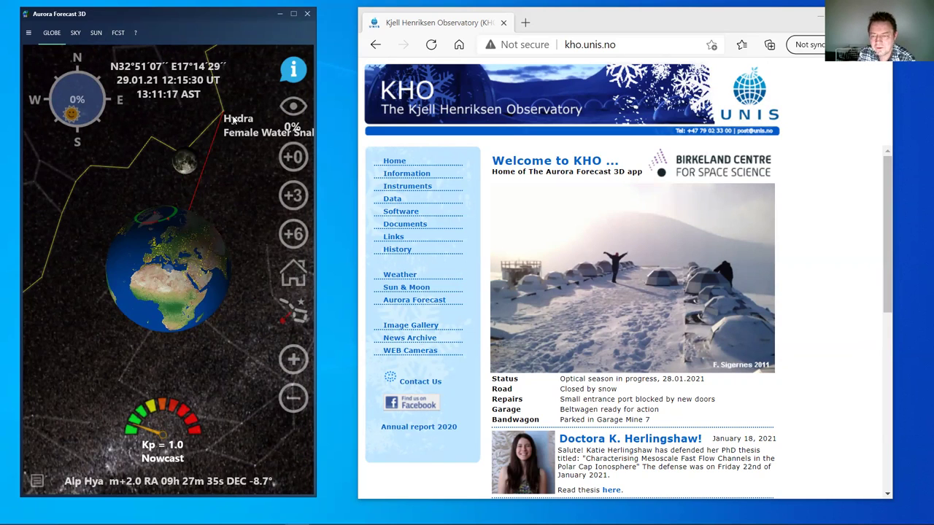
left_click(294, 70)
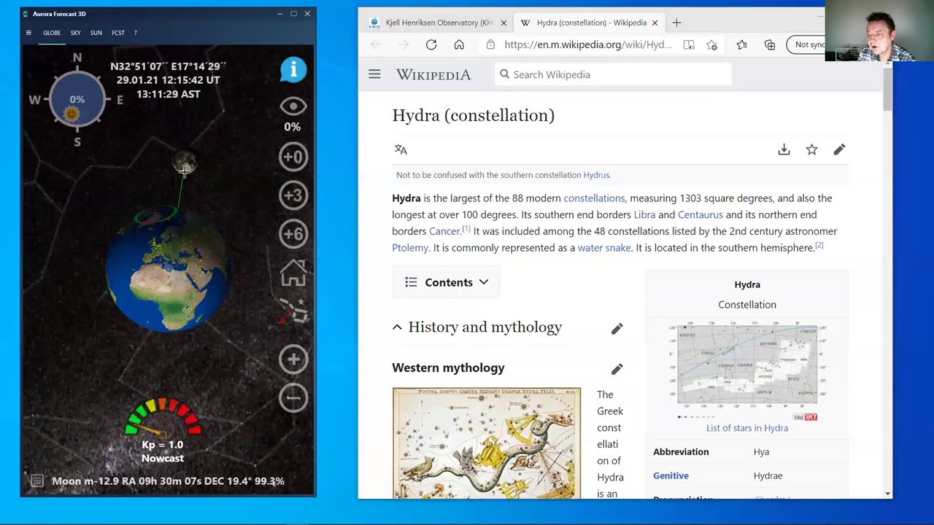
left_click(293, 69)
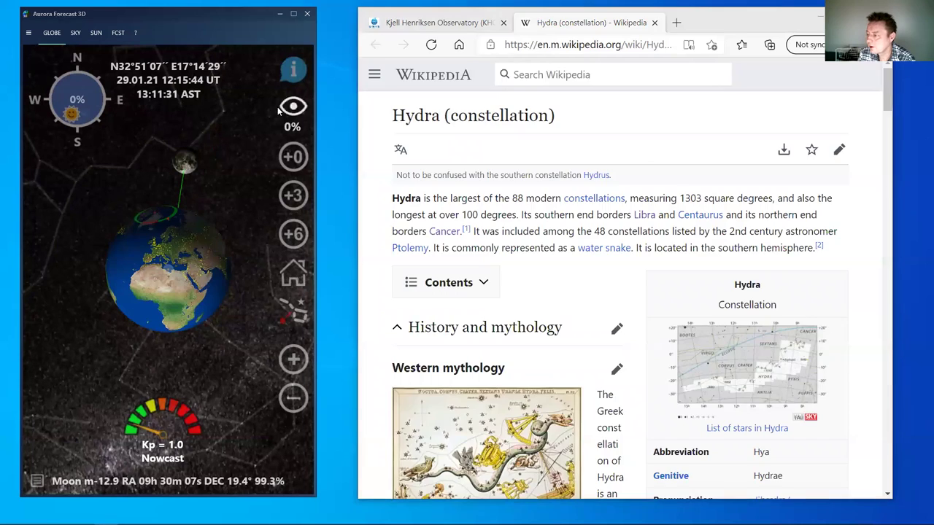
Rotate the globe until Venus is in view, select the planet and open its Wikipedia article.
left_click_drag(192, 270, 125, 202)
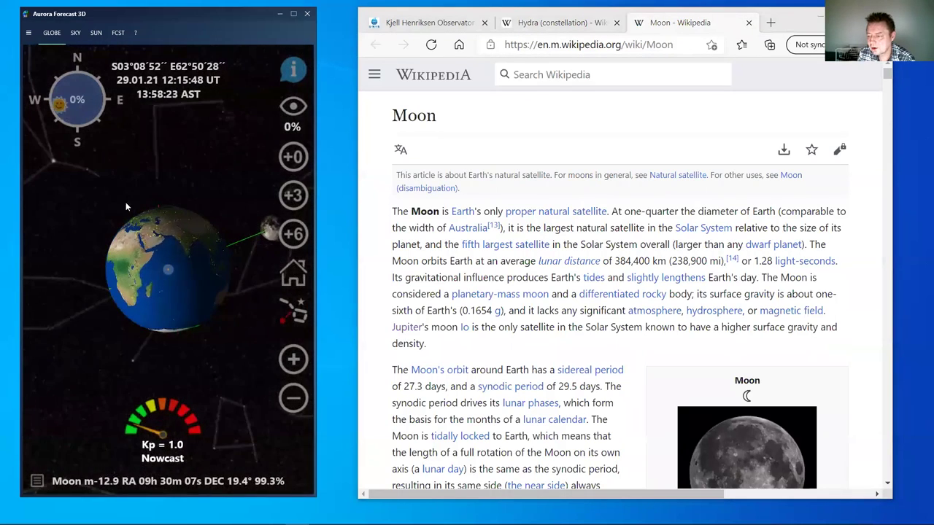
left_click_drag(199, 269, 67, 305)
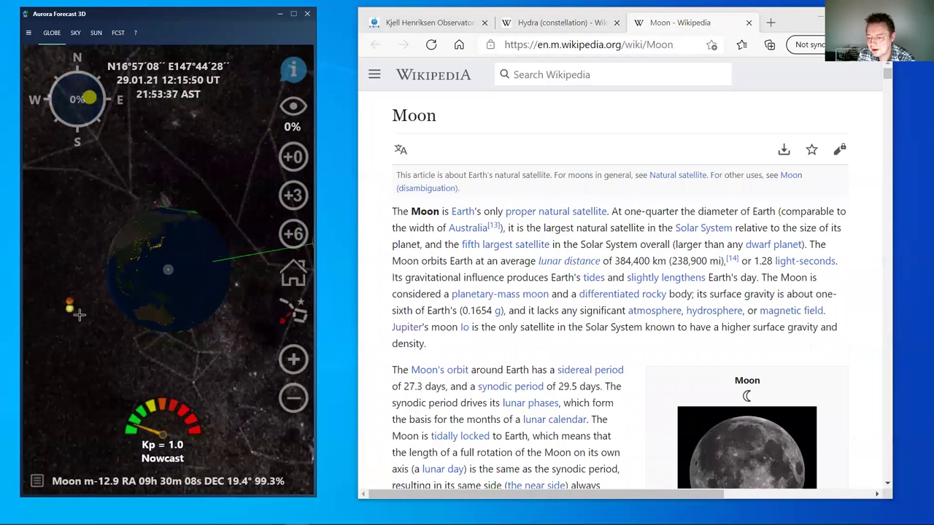
left_click(69, 306)
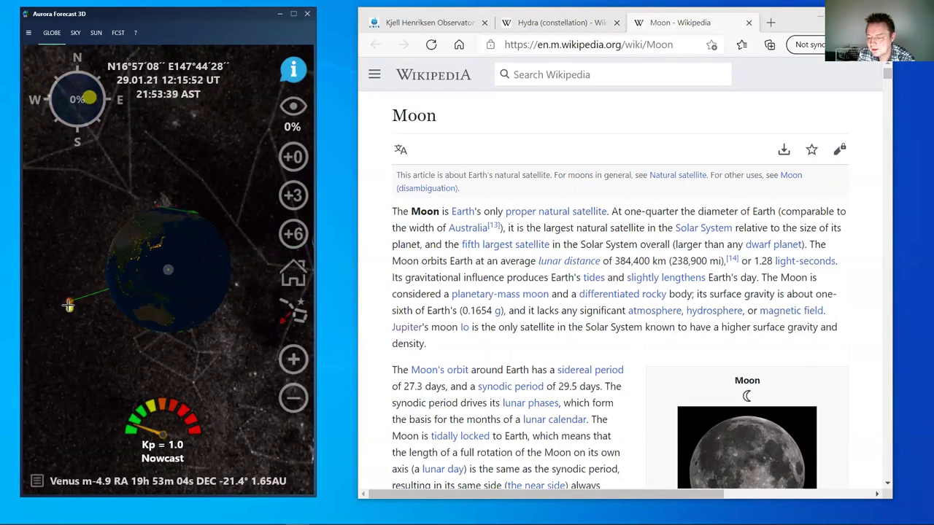
left_click(292, 70)
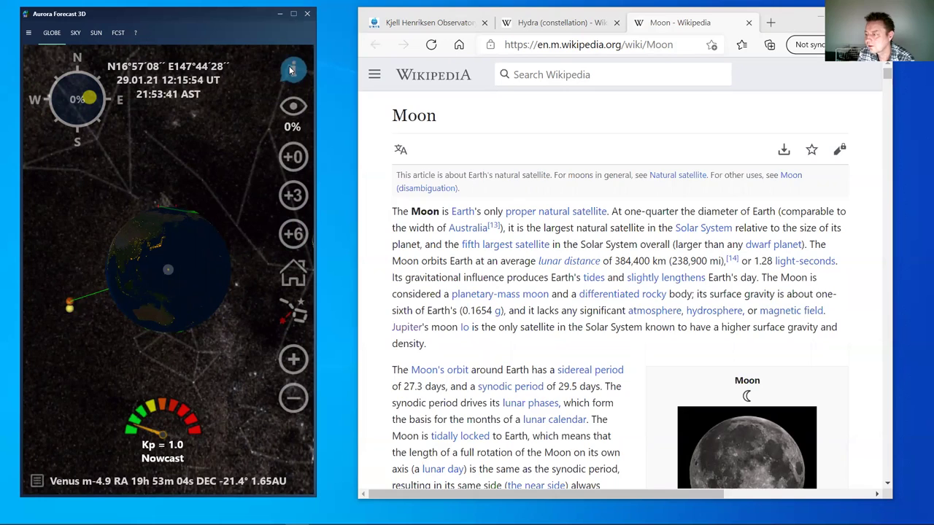
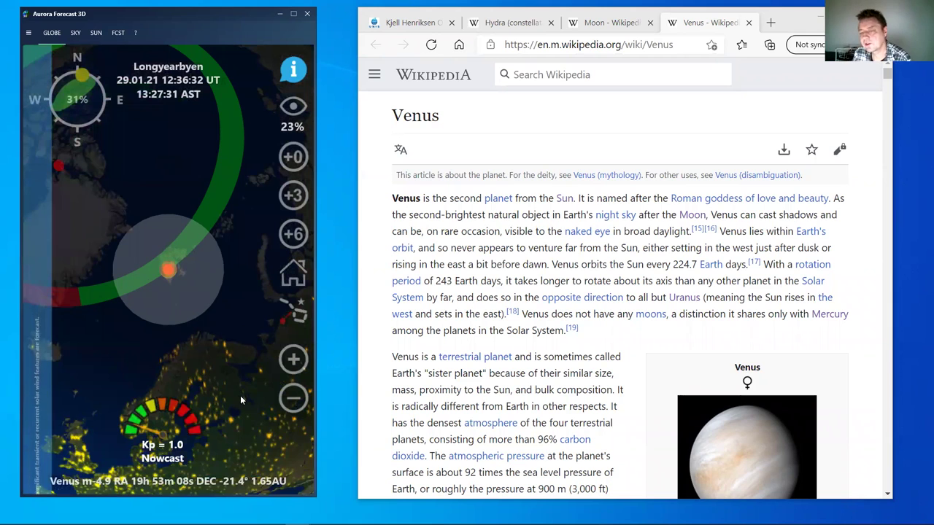
Return the shifted globe to the home station Longyearbyen and open the sky view for that location.
left_click_drag(182, 342, 170, 295)
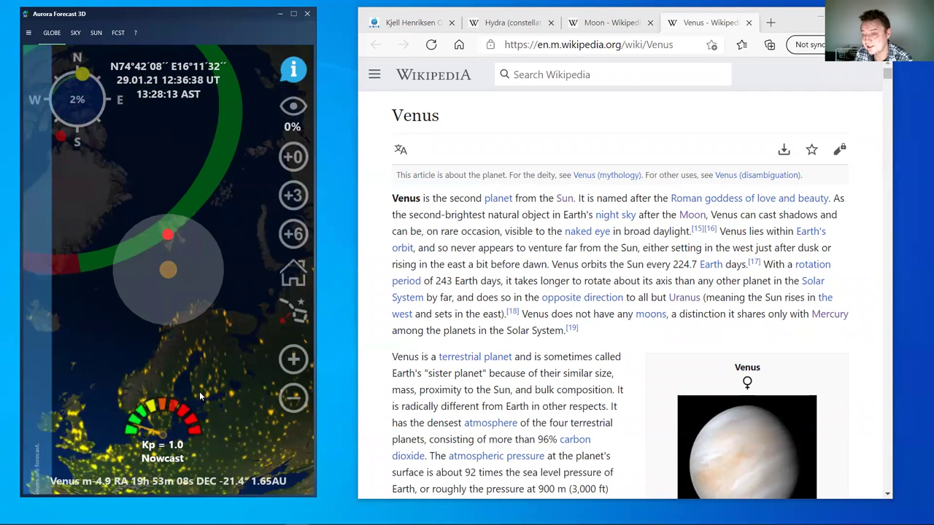
left_click(292, 277)
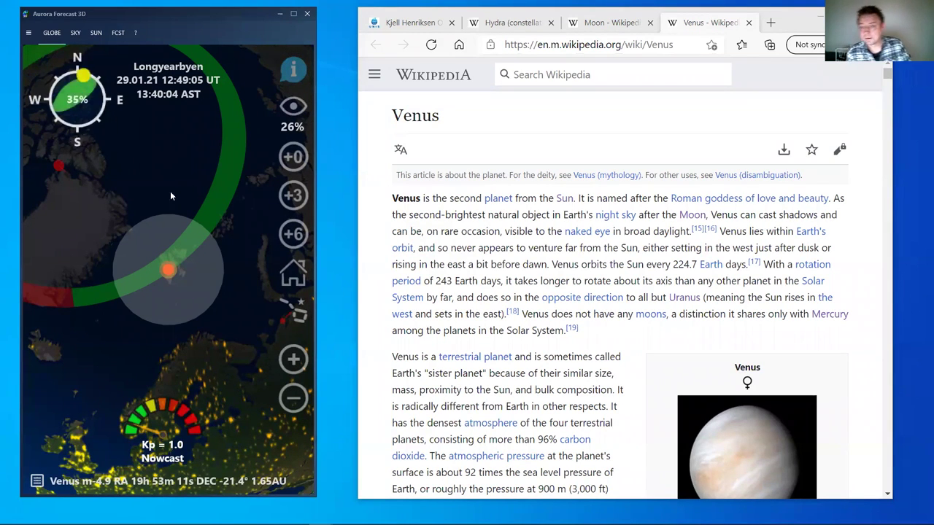
left_click(76, 100)
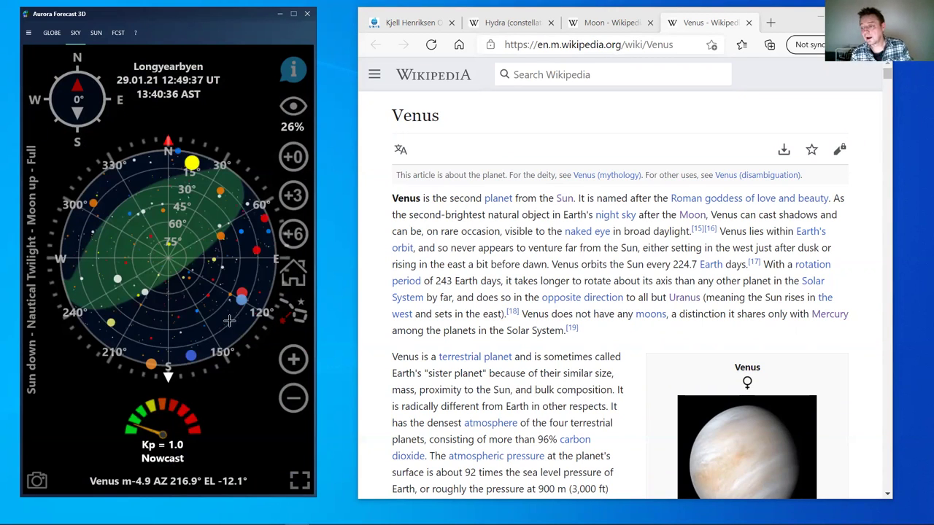
Show constellation lines in the sky view, select the Cygnus star Alp Cyg and open the constellation's Wikipedia article.
left_click(298, 312)
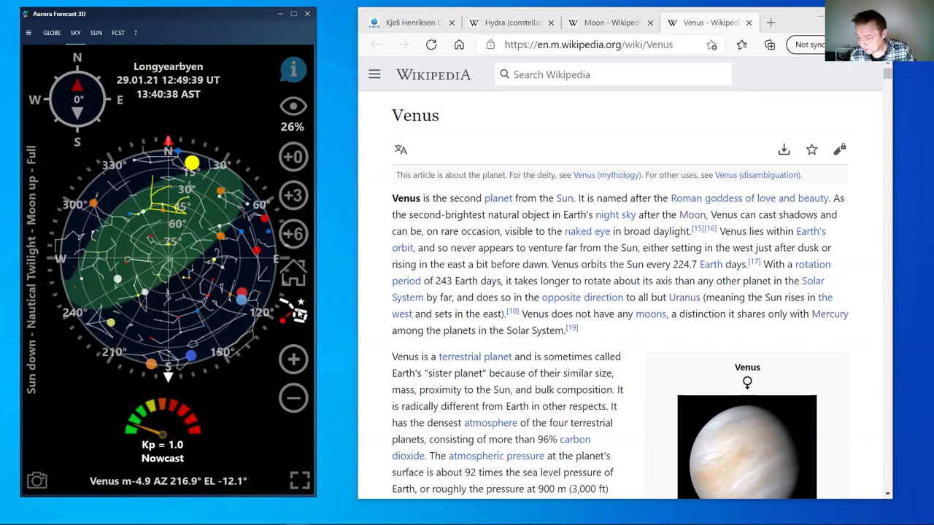
left_click(144, 292)
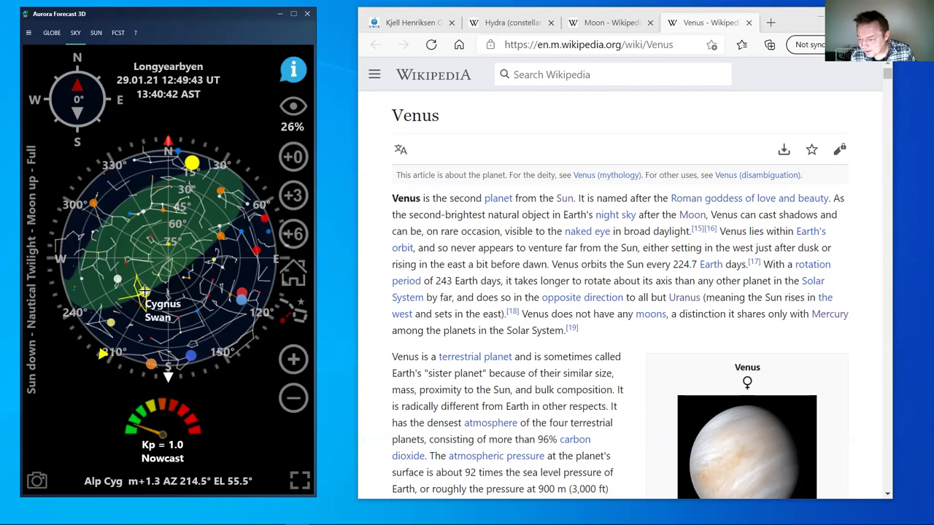
left_click(293, 70)
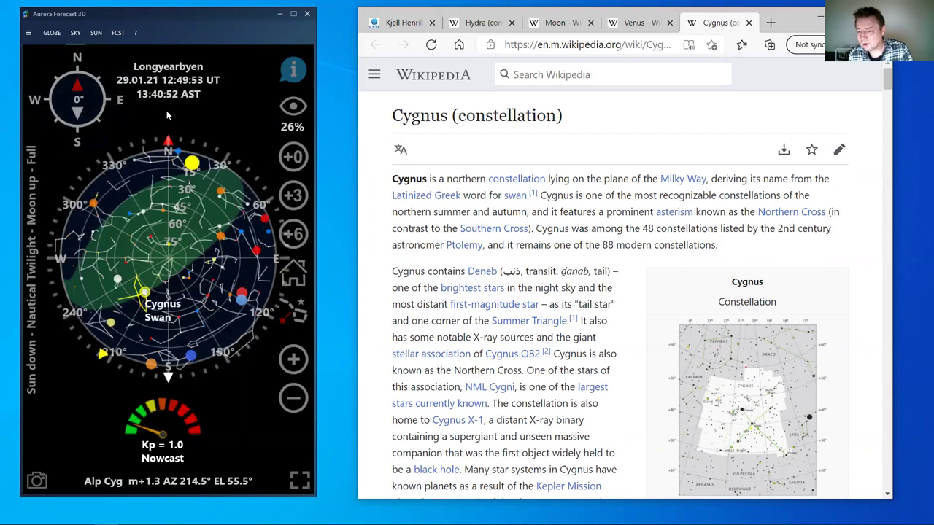
Set the time to 18:00 UT in the Sun and Moon elevation chart, view it on the globe and return to the nowcast.
left_click(97, 33)
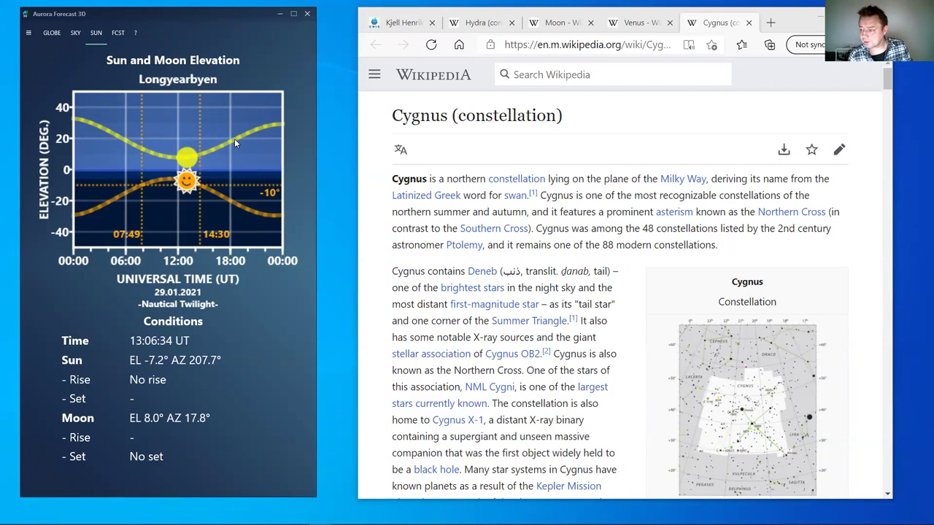
left_click(234, 138)
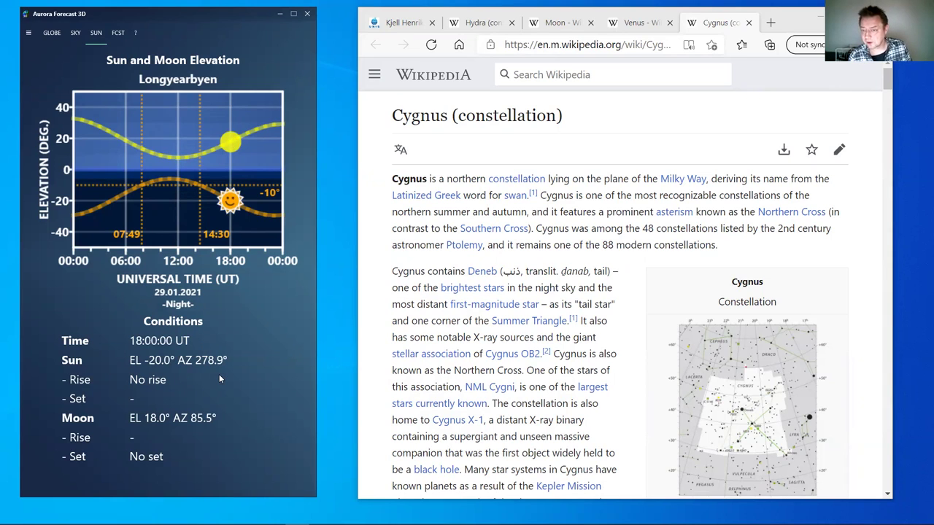
left_click(52, 33)
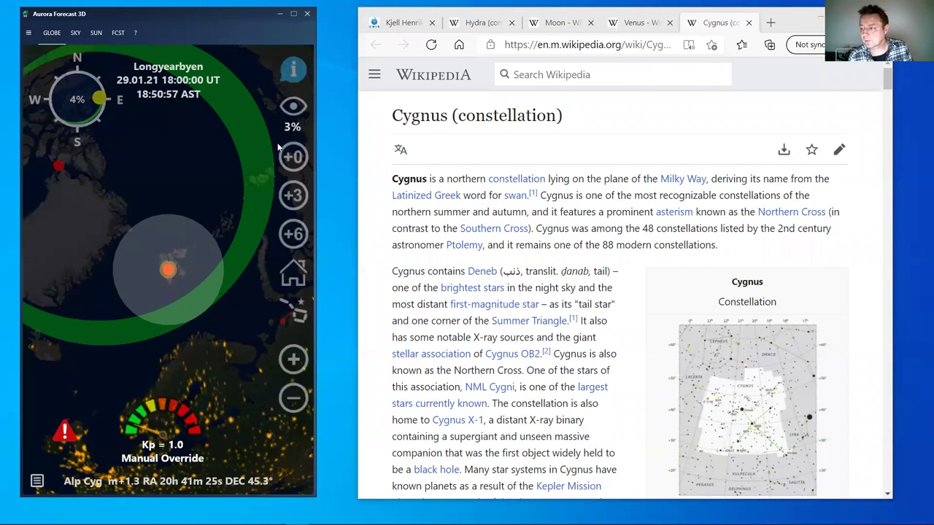
left_click(294, 164)
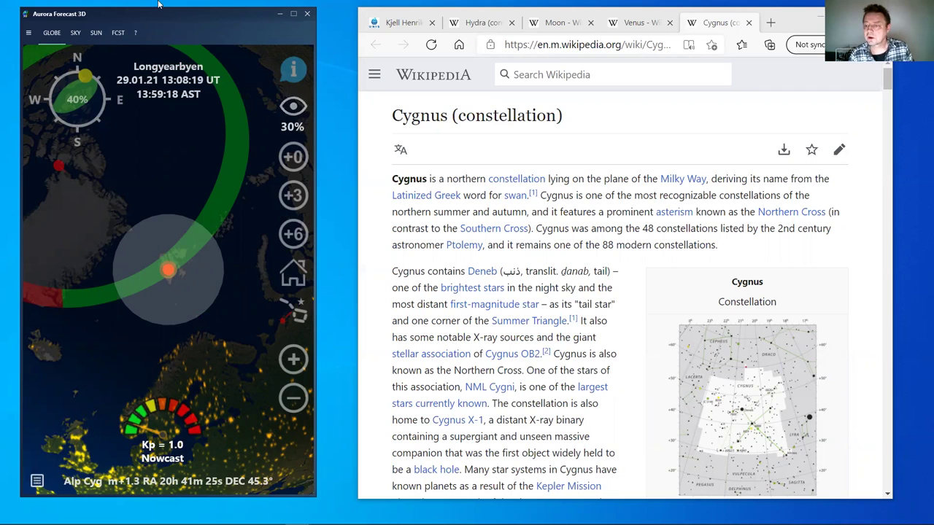
Enable satellites in the settings, select ISS (ZARYA) and track it on the globe.
left_click(28, 33)
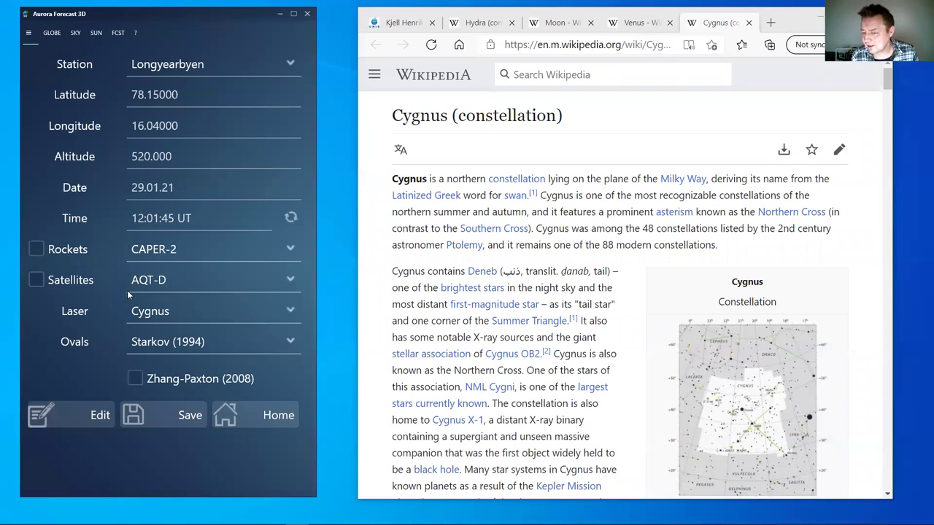
left_click(36, 280)
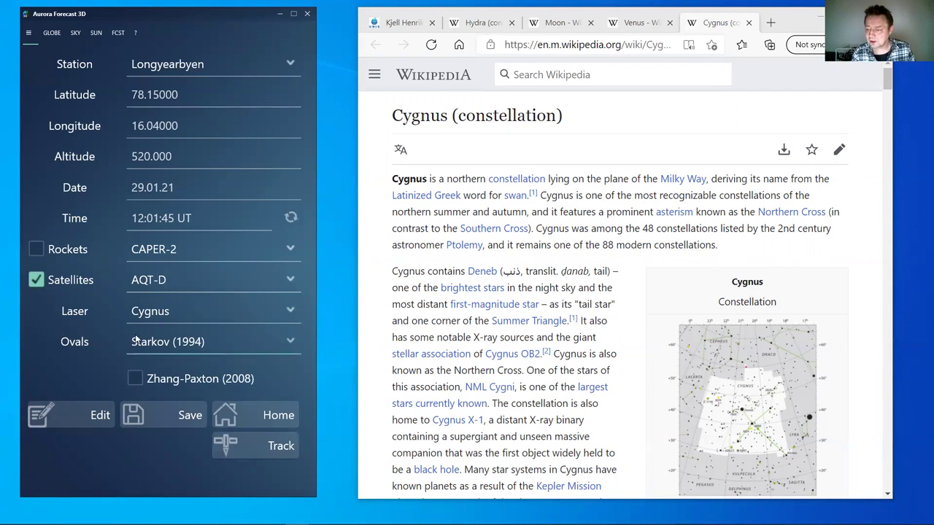
left_click(290, 284)
left_click_drag(290, 378, 289, 312)
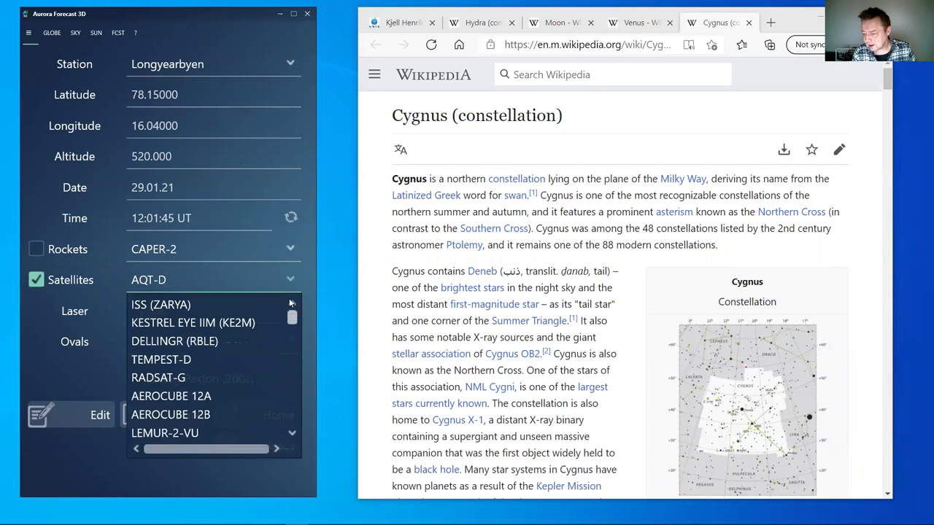
left_click(230, 305)
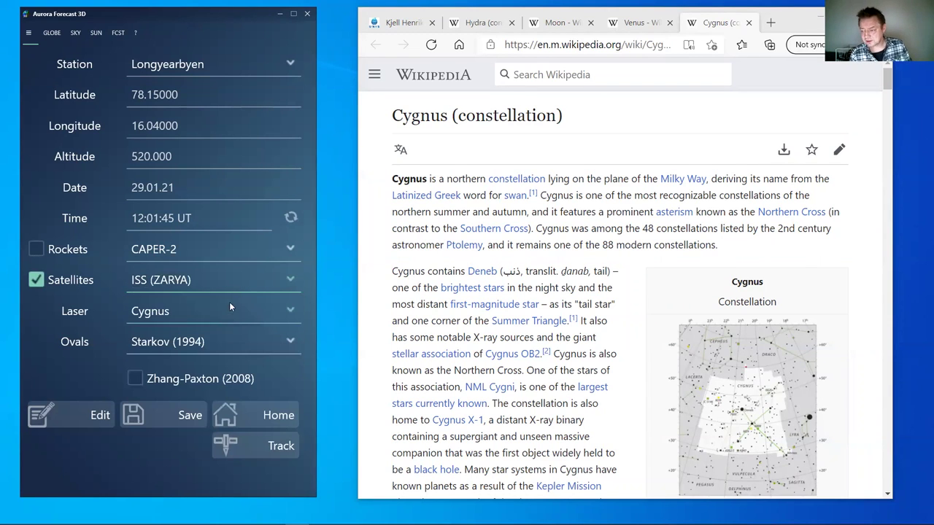
left_click(285, 446)
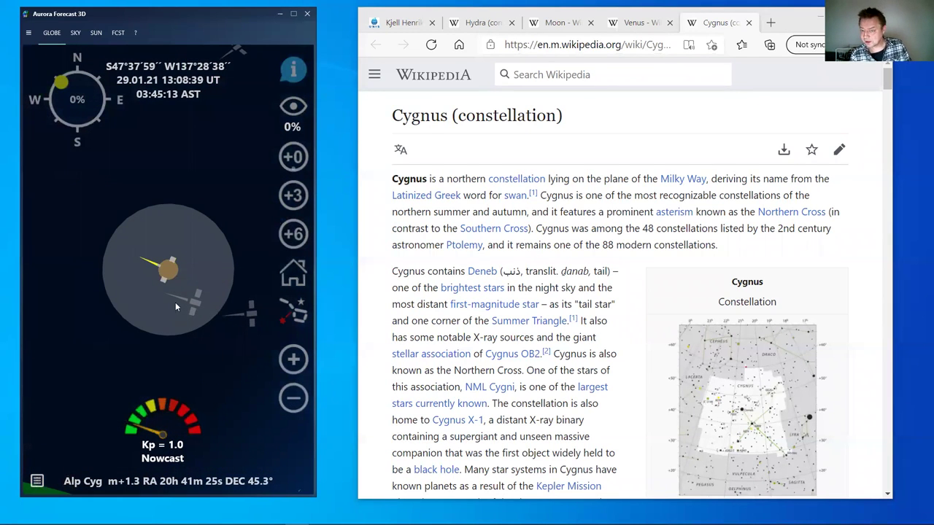
Select the satellite DEMI on the globe, open its N2YO information page and read through its details.
scroll(180, 318, "down", 5)
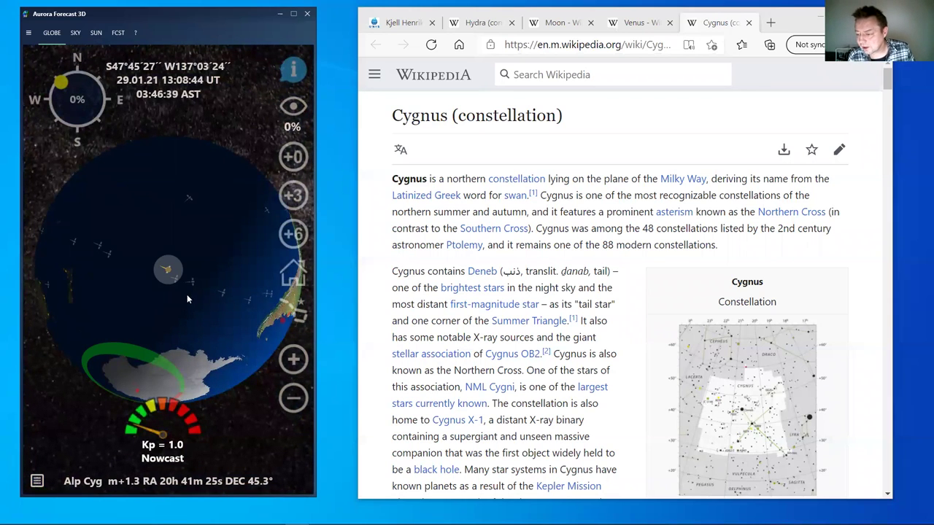
left_click(223, 293)
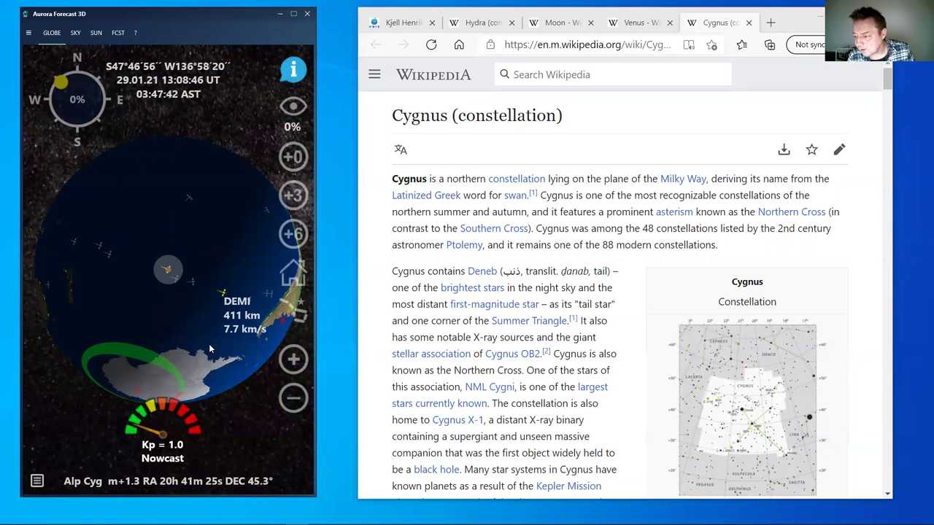
left_click(296, 70)
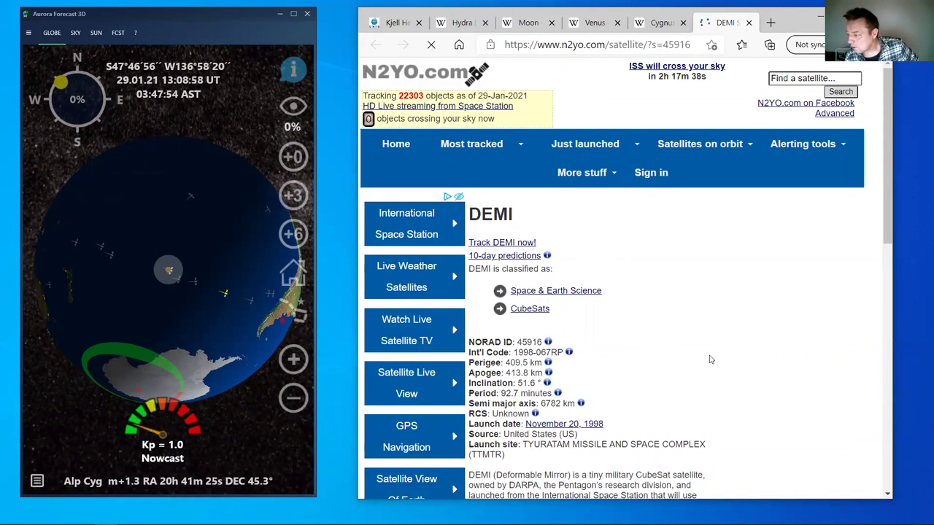
scroll(721, 330, "down", 4)
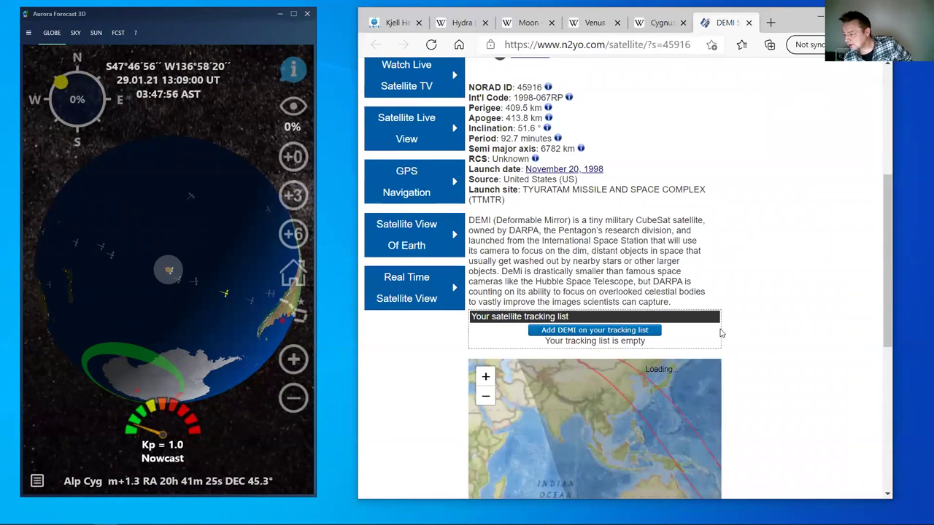
scroll(725, 328, "down", 3)
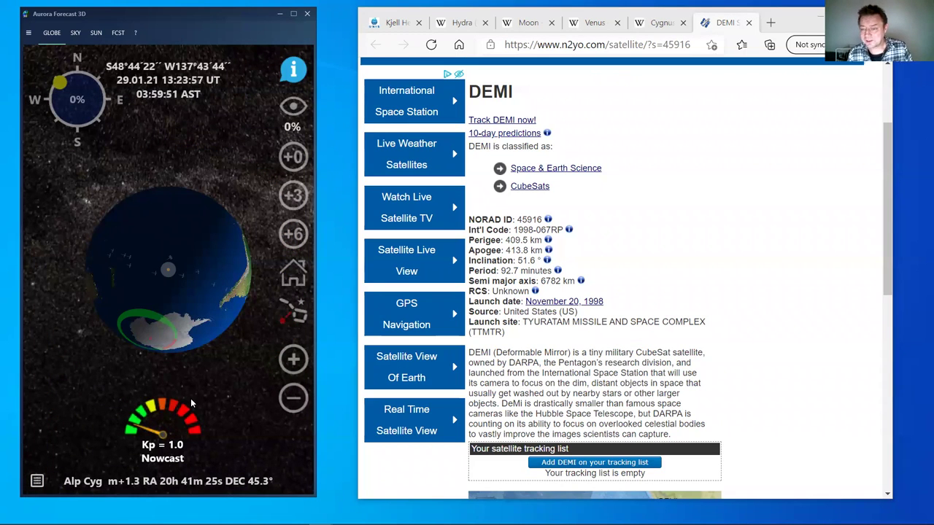
Turn off satellites in the settings and return the globe to the home station Longyearbyen.
left_click(29, 33)
left_click(36, 280)
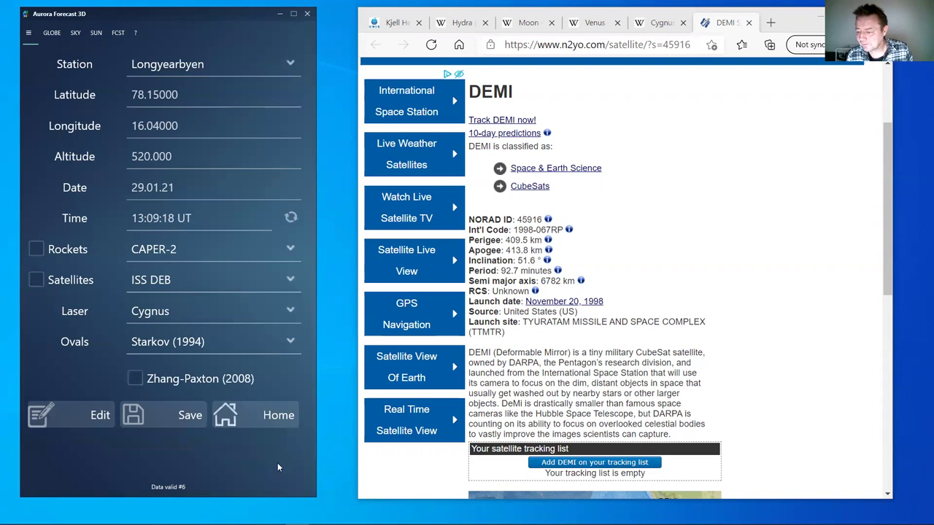
left_click(281, 416)
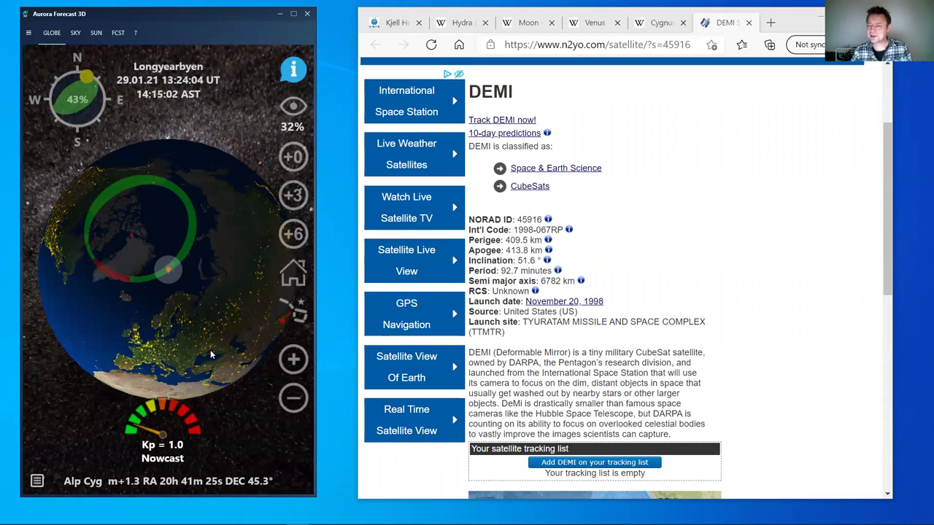
Rotate the globe to centre the ground point on western Germany and open that position in the Nominatim map.
scroll(202, 343, "up", 3)
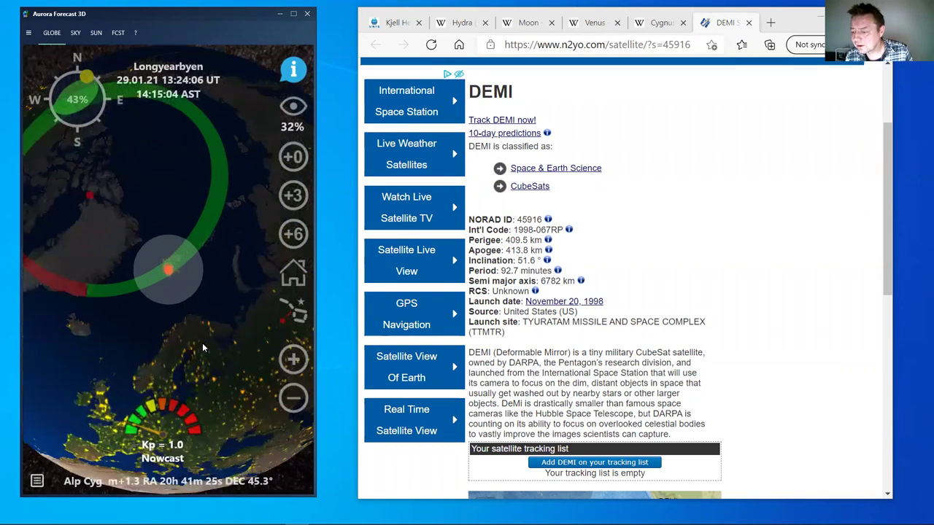
left_click_drag(231, 380, 255, 293)
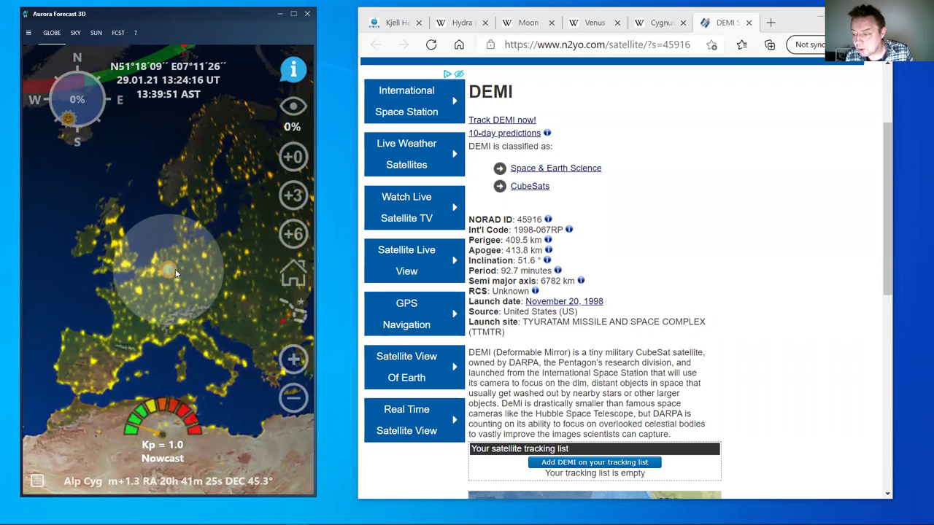
left_click(296, 69)
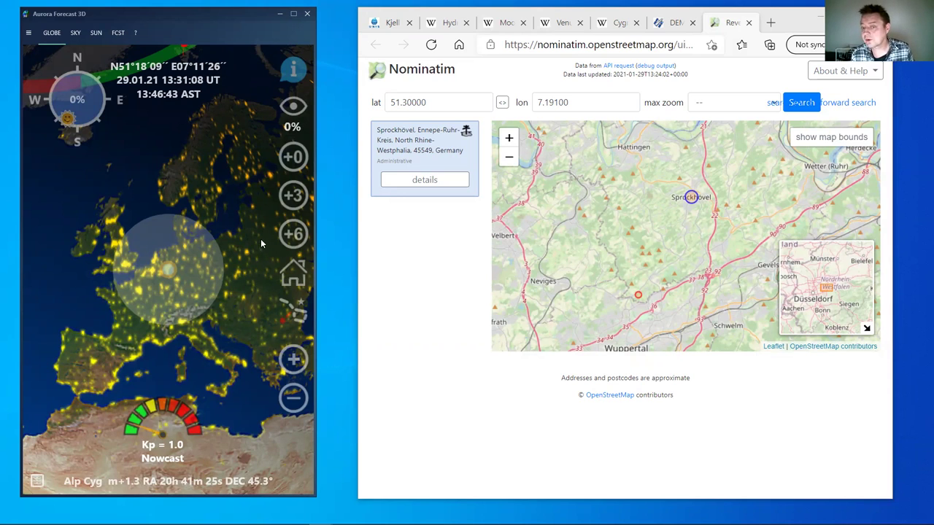
Look at the editable station, date, time and TLE settings for Longyearbyen and leave editing without applying anything.
left_click(29, 34)
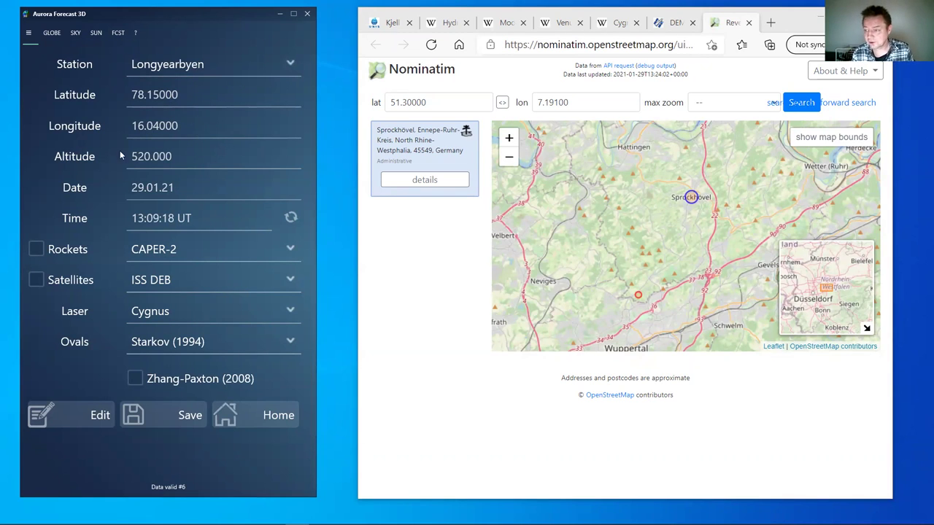
left_click(76, 414)
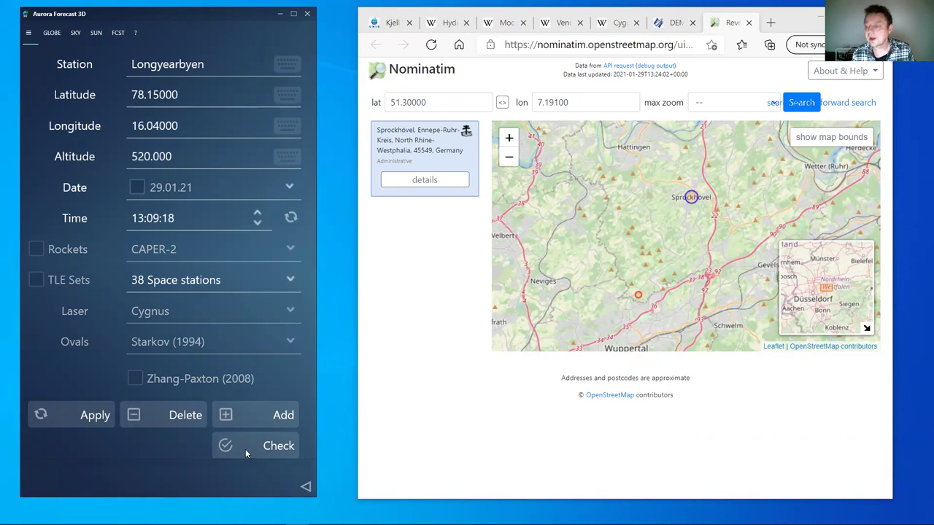
left_click(306, 487)
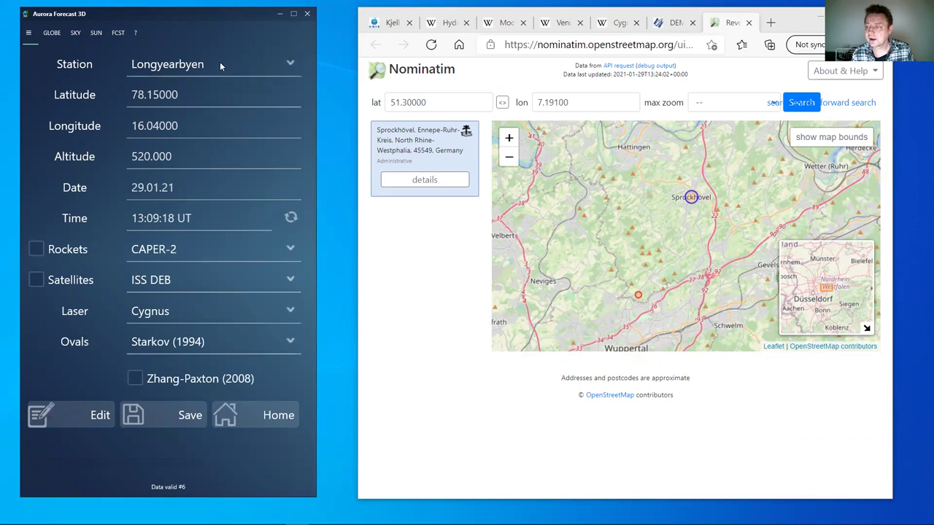
Select the station My Location, rename it Home, check its validity and add it as a new station.
left_click(288, 65)
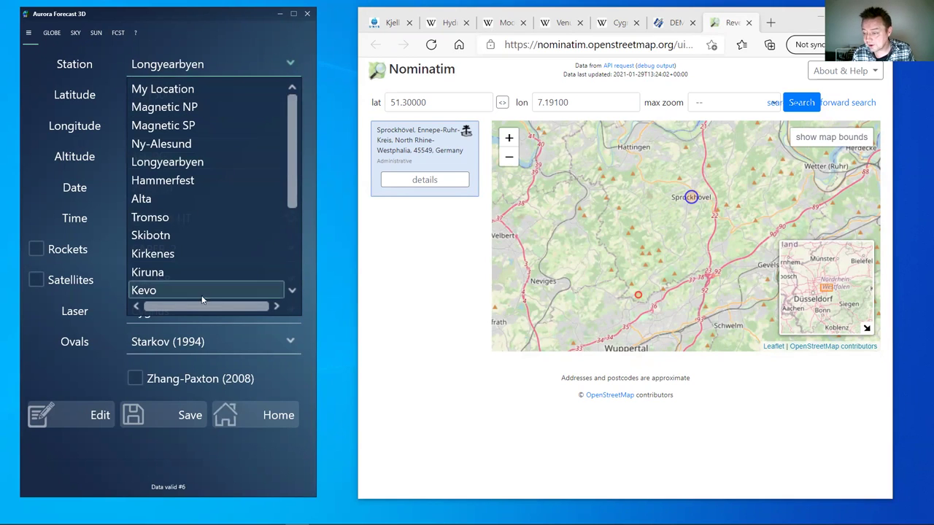
left_click(203, 87)
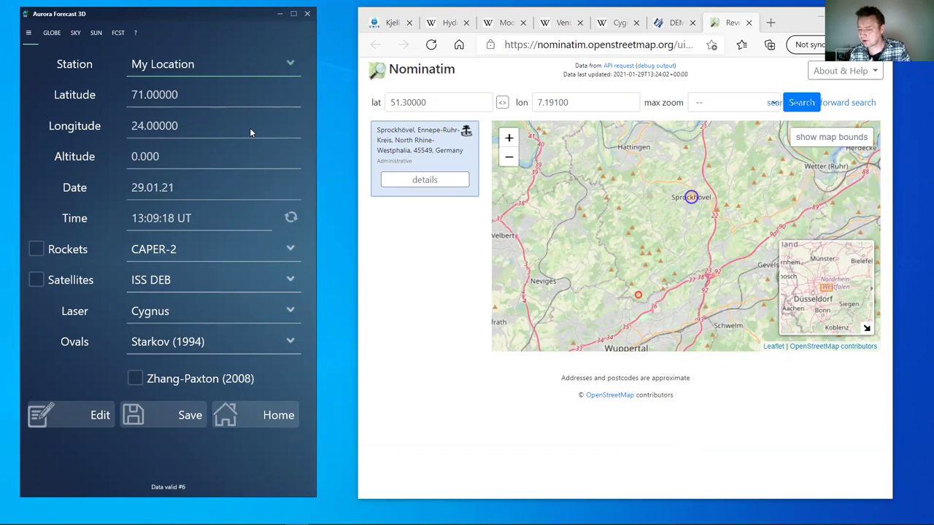
left_click(83, 417)
left_click(207, 64)
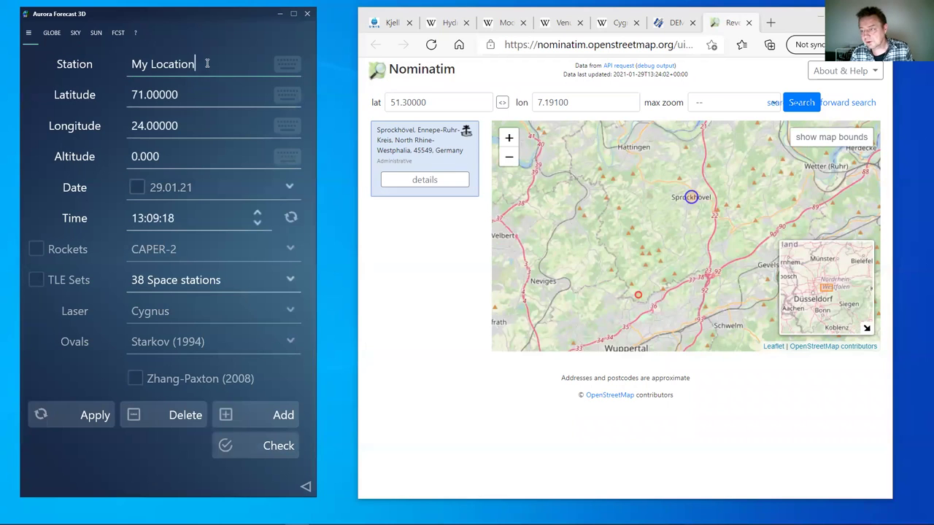
key("BackSpace")
key("BackSpace")
key("BackSpace")
key("BackSpace")
key("BackSpace")
key("BackSpace")
key("BackSpace")
key("BackSpace")
key("BackSpace")
key("BackSpace")
key("BackSpace")
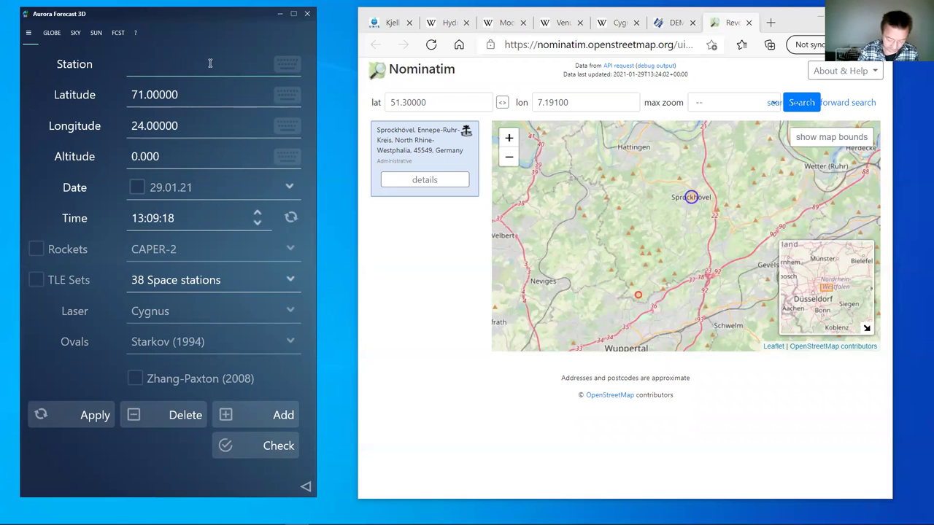
type("Home")
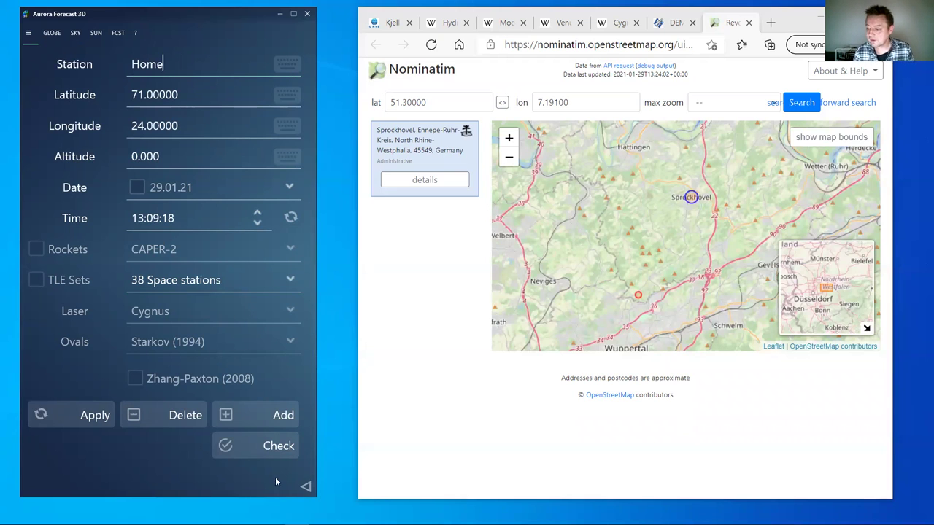
left_click(282, 449)
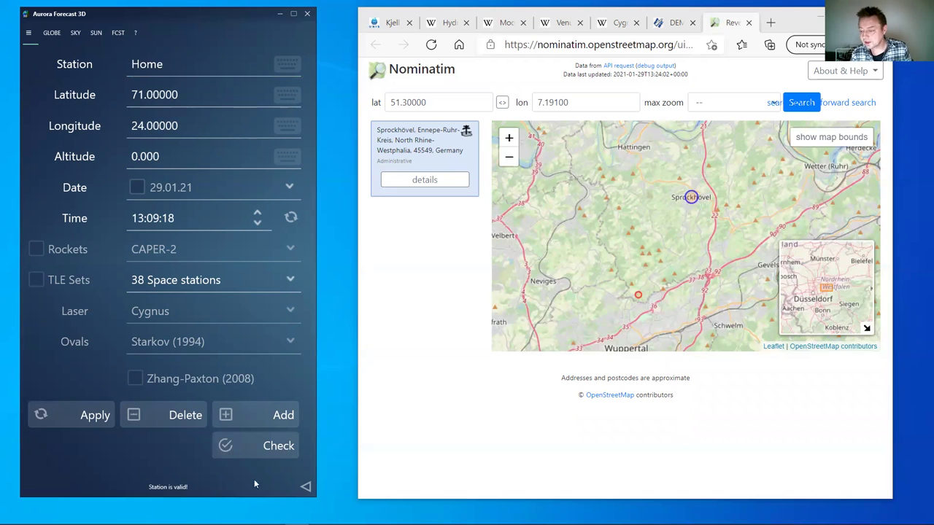
left_click(285, 417)
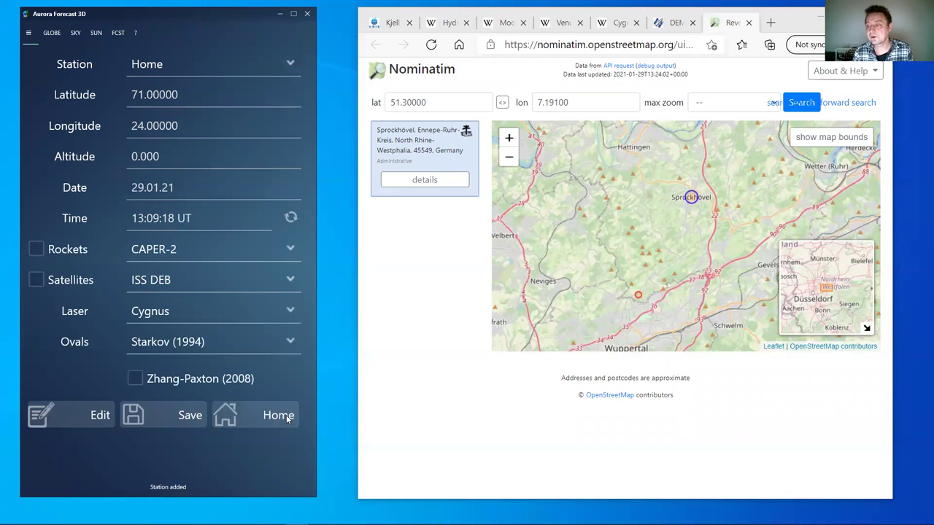
Show the Home station on the globe and open the help page.
left_click(280, 414)
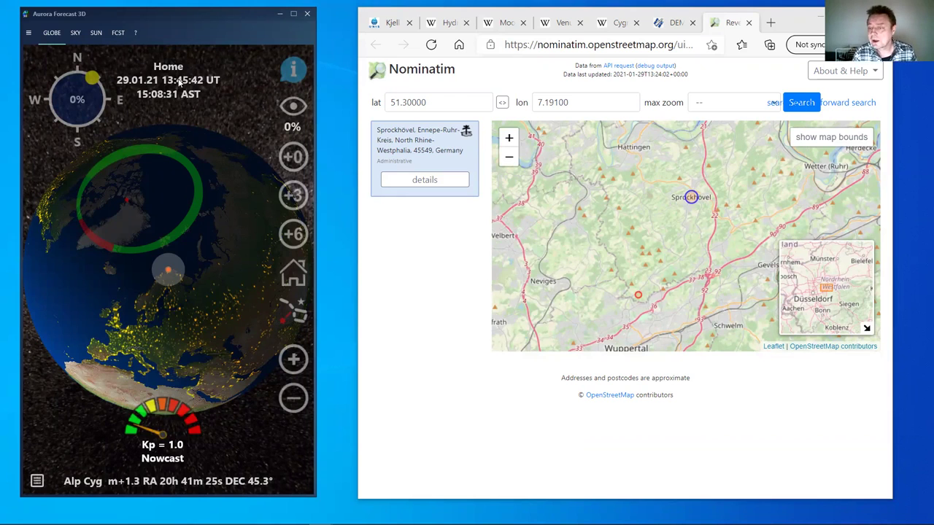
left_click(134, 40)
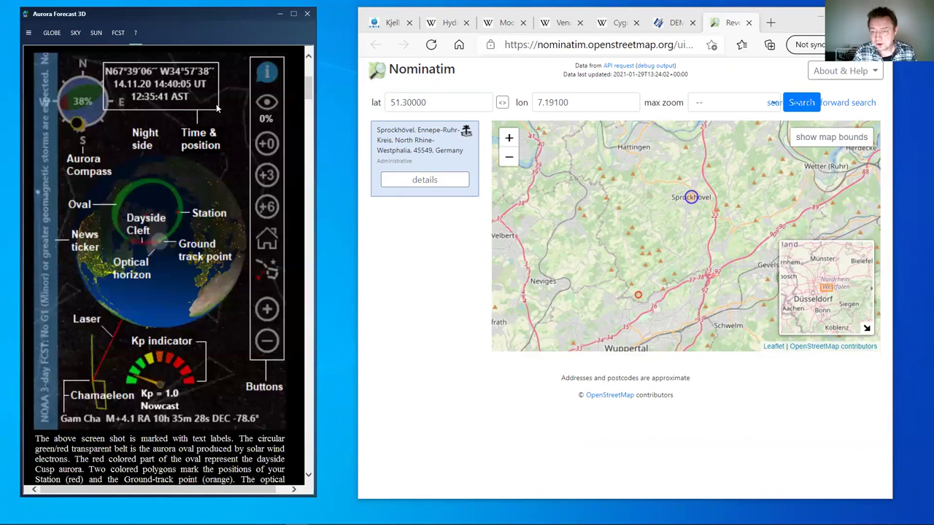